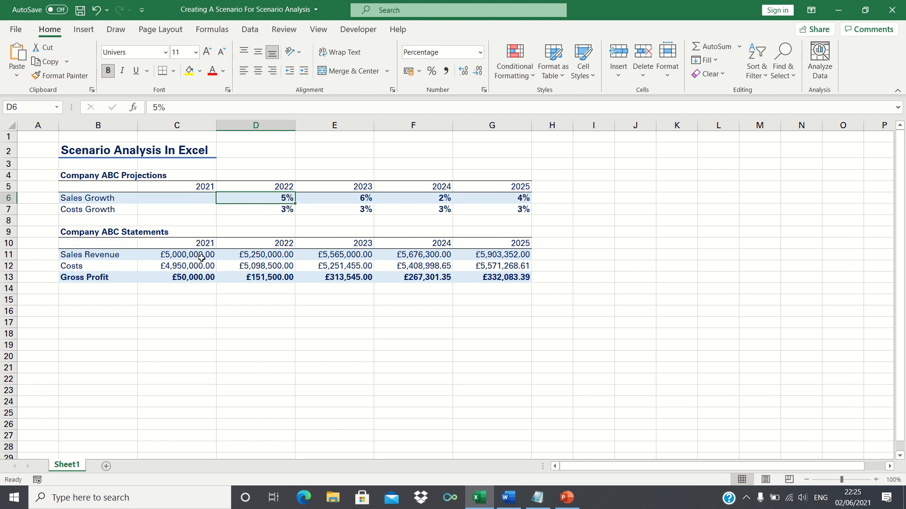
Inspect the formulas behind the 2022 Sales Revenue and Costs cells in the statements table.
{"action": "left_click", "coordinate": [244, 255]}
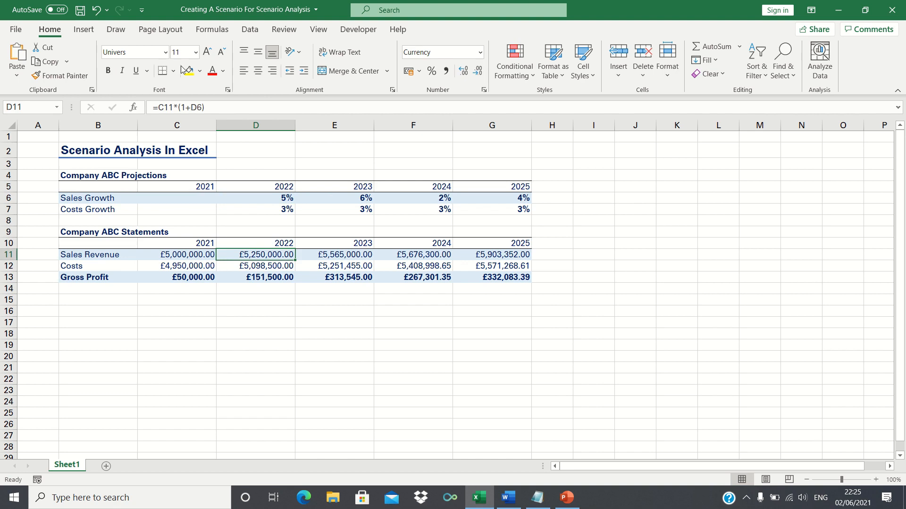
{"action": "left_click", "coordinate": [187, 108]}
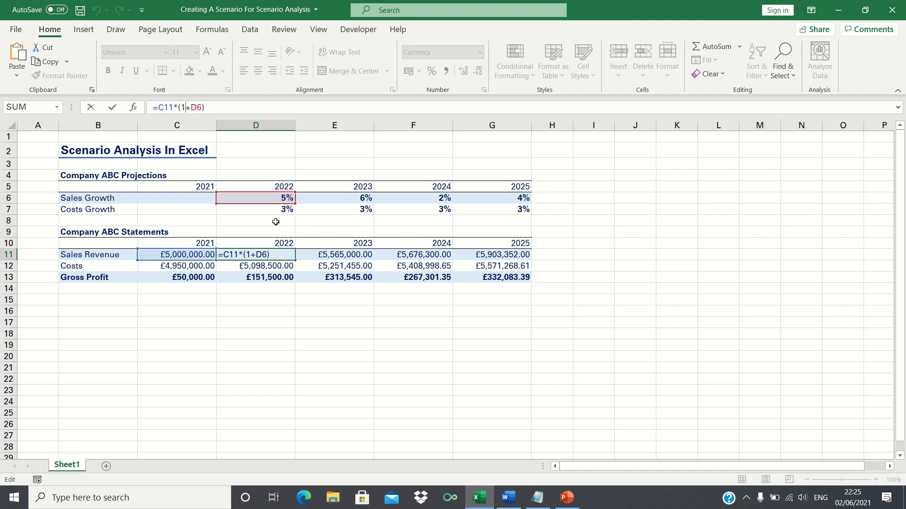
{"action": "key", "text": "Return"}
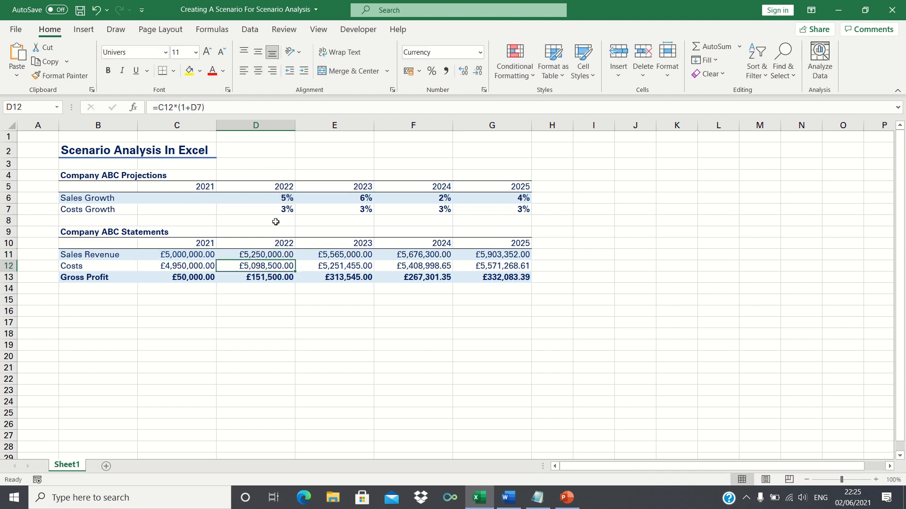
{"action": "left_click", "coordinate": [186, 110]}
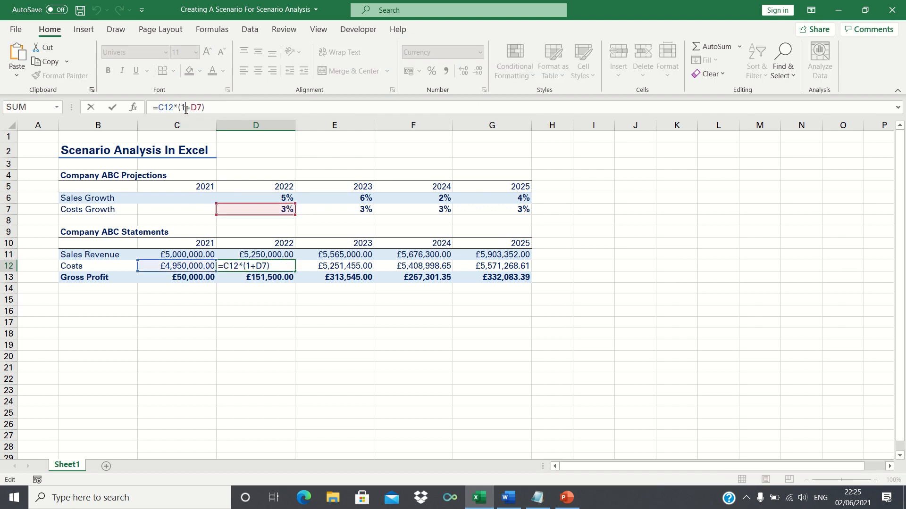
{"action": "key", "text": "Return"}
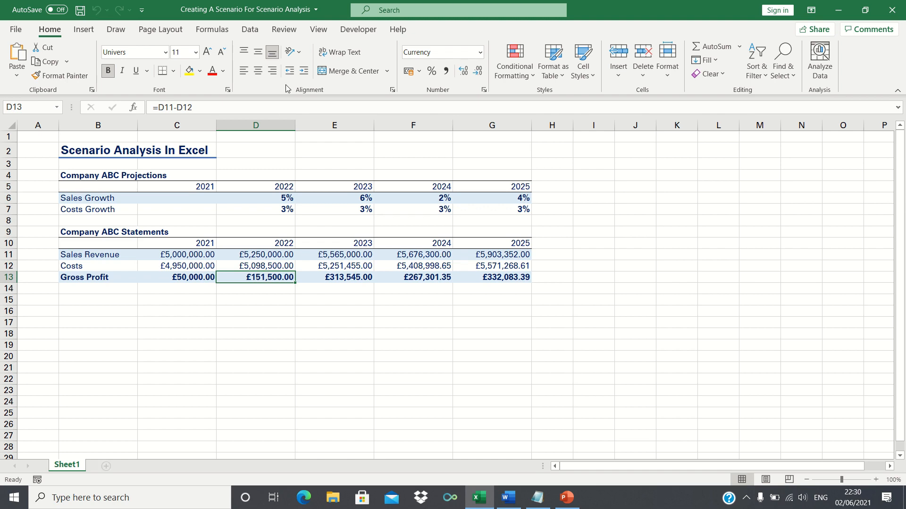
Open Scenario Manager and add a scenario named Optimistic with changing cells D6:G7.
{"action": "left_click", "coordinate": [254, 32]}
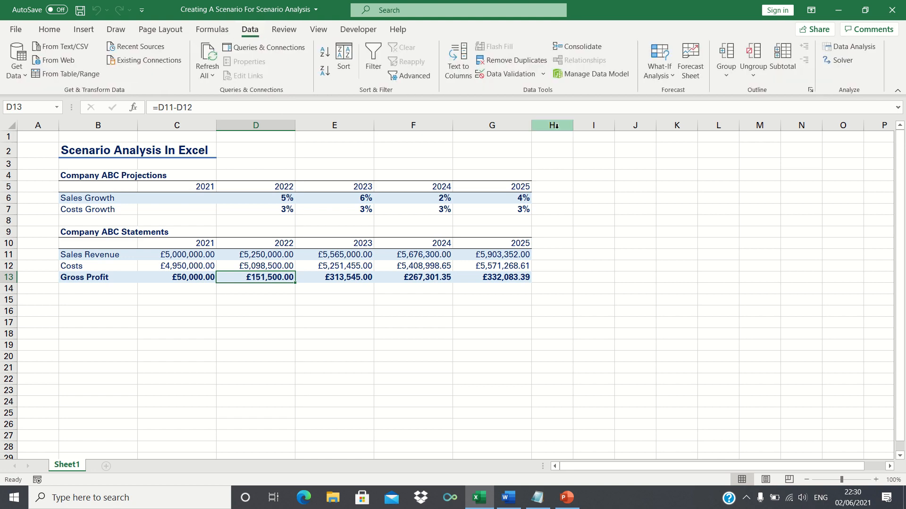
{"action": "left_click", "coordinate": [665, 77]}
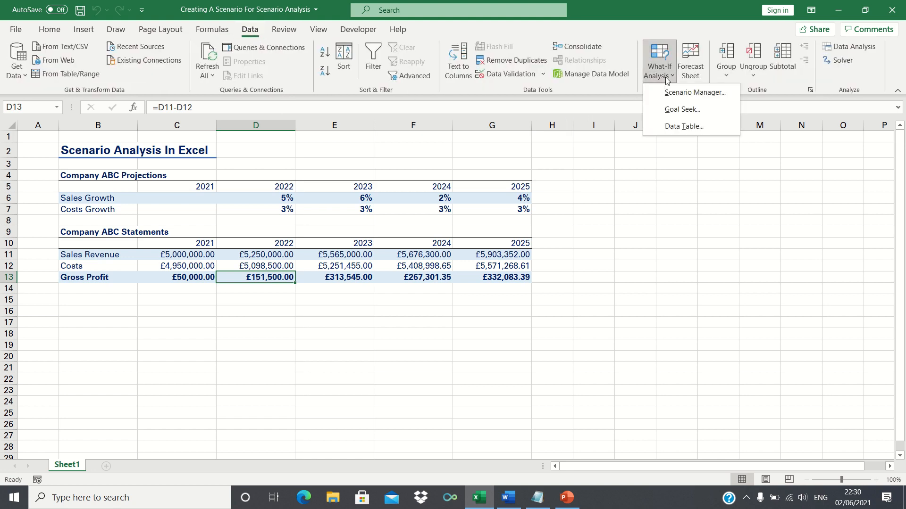
{"action": "left_click", "coordinate": [675, 93]}
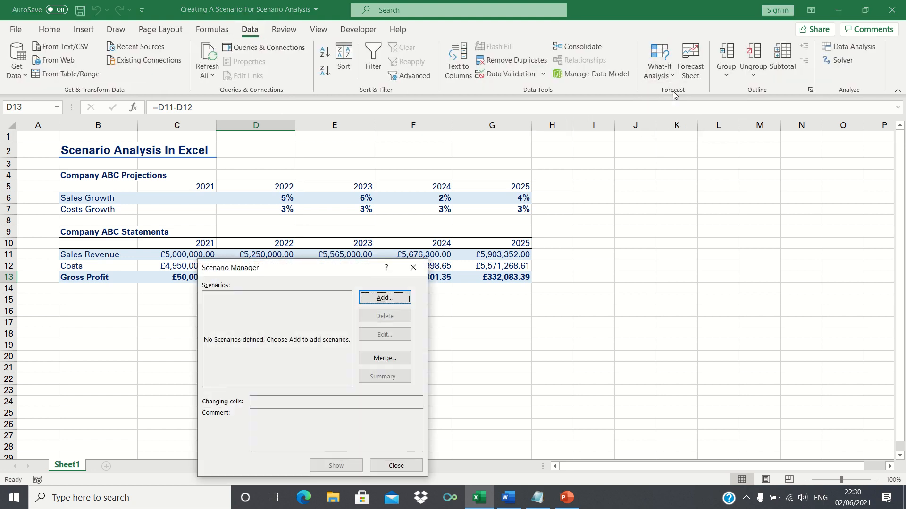
{"action": "left_click", "coordinate": [387, 299]}
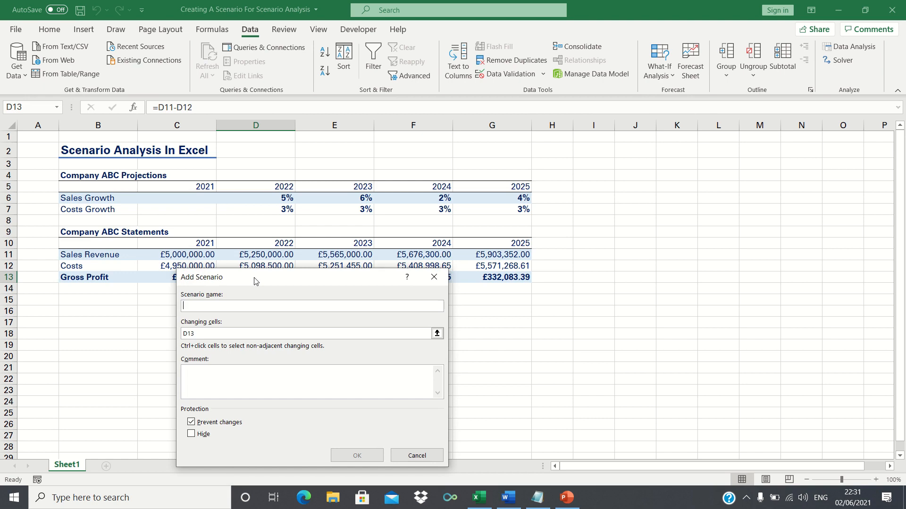
{"action": "type", "text": "Optimistic"}
{"action": "key", "text": "Tab"}
{"action": "key", "text": "BackSpace"}
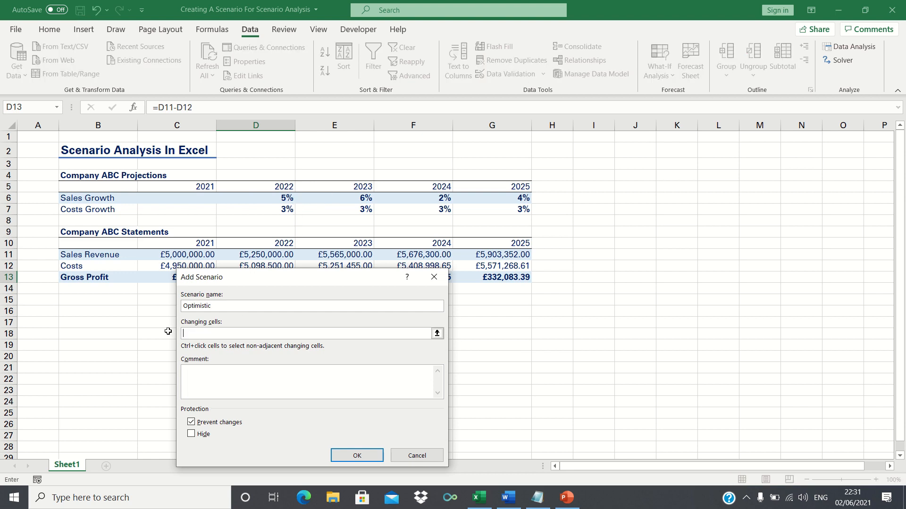
{"action": "left_click_drag", "start_coordinate": [277, 199], "coordinate": [497, 210]}
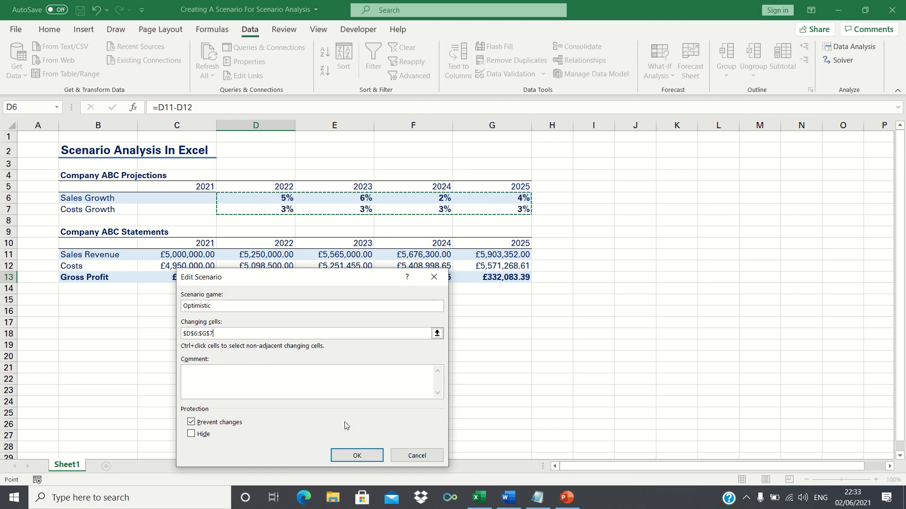
{"action": "left_click", "coordinate": [357, 456]}
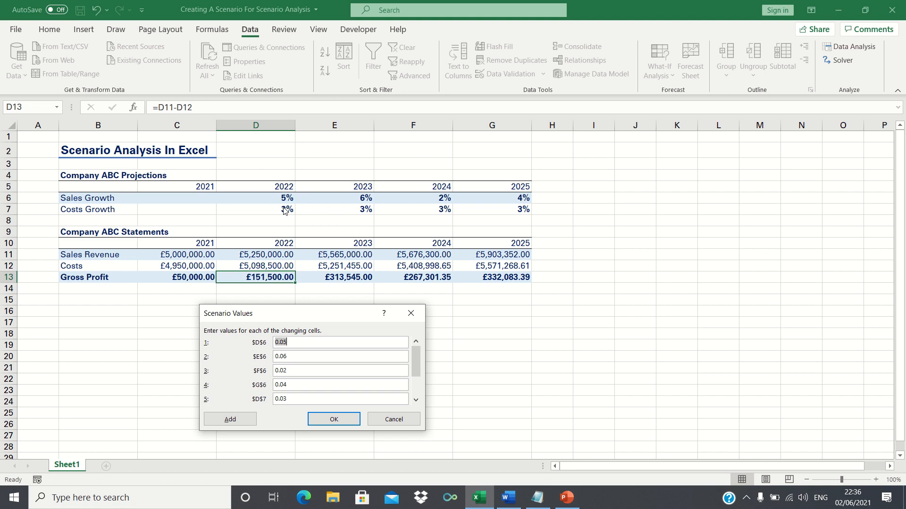
Set the Optimistic sales growth values for 2023, 2024 and 2025 to 0.05 and confirm the scenario.
{"action": "key", "text": "Tab"}
{"action": "type", "text": "0.05"}
{"action": "key", "text": "Tab"}
{"action": "type", "text": "0.05"}
{"action": "key", "text": "Tab"}
{"action": "type", "text": "0.05"}
{"action": "left_click_drag", "start_coordinate": [414, 375], "coordinate": [415, 378]}
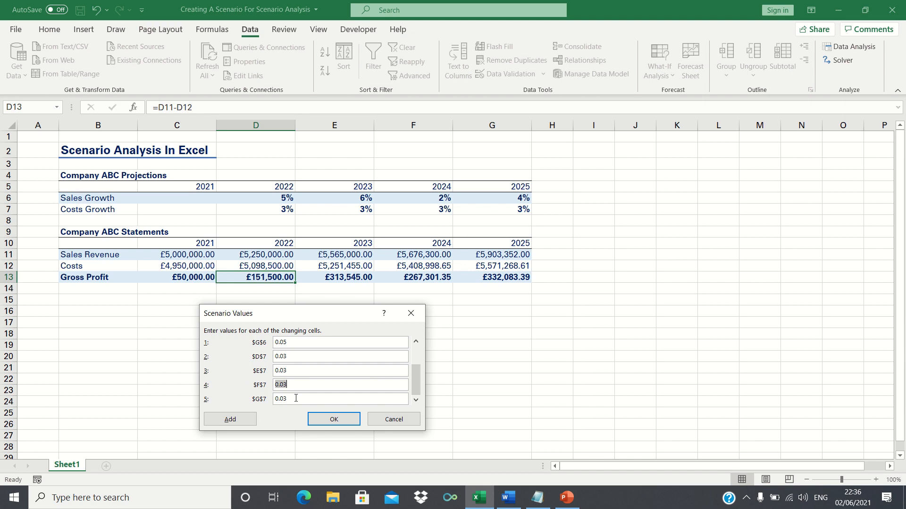
{"action": "left_click", "coordinate": [334, 419]}
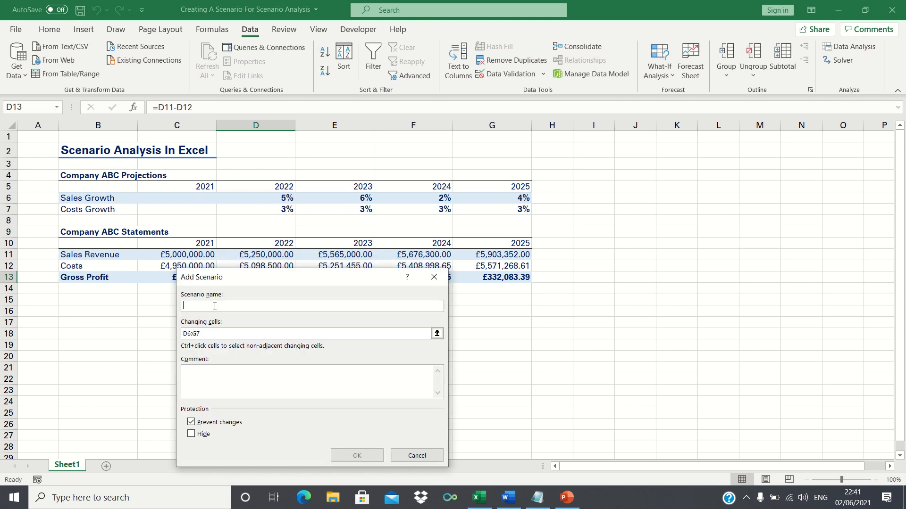
Add a second scenario named Pessimistic using the same changing cells D6:G7.
{"action": "type", "text": "Pessimistic"}
{"action": "left_click", "coordinate": [201, 333]}
{"action": "left_click", "coordinate": [355, 455]}
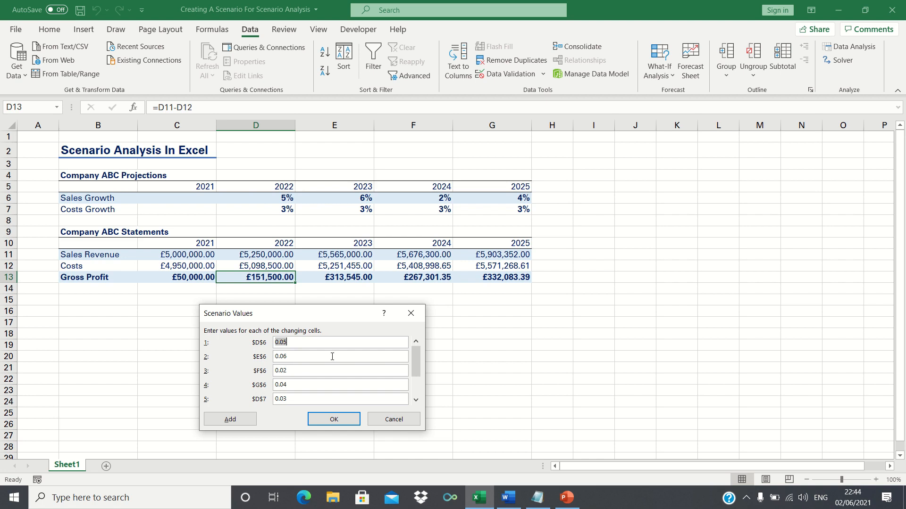
Enter Pessimistic values of 0.03 for every sales growth cell and 0.04 for every costs growth cell, then confirm.
{"action": "type", "text": "0.03"}
{"action": "double_click", "coordinate": [298, 356]}
{"action": "type", "text": "0.03"}
{"action": "double_click", "coordinate": [286, 370]}
{"action": "type", "text": "0.03"}
{"action": "double_click", "coordinate": [281, 384]}
{"action": "type", "text": "0.03"}
{"action": "key", "text": "BackSpace"}
{"action": "type", "text": "4"}
{"action": "left_click_drag", "start_coordinate": [414, 372], "coordinate": [415, 380]}
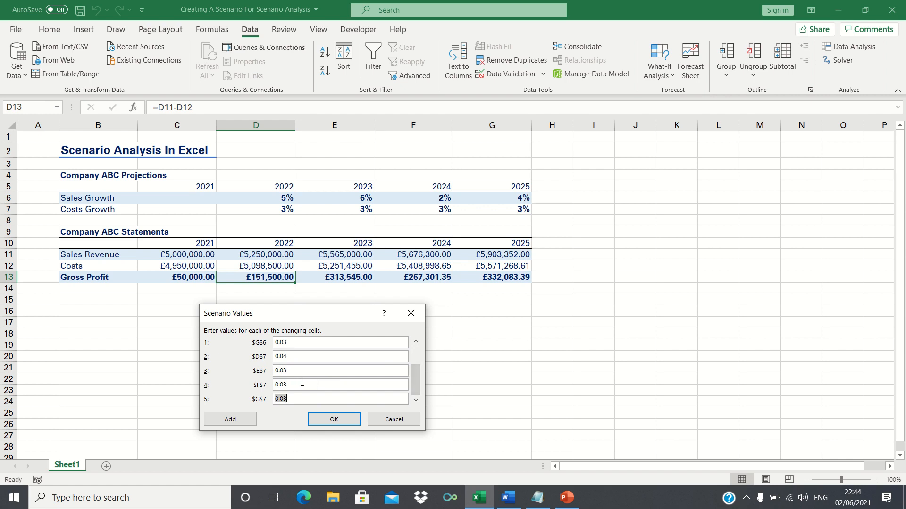
{"action": "type", "text": "0.04"}
{"action": "key", "text": "BackSpace"}
{"action": "type", "text": "4"}
{"action": "key", "text": "BackSpace"}
{"action": "type", "text": "4"}
{"action": "left_click", "coordinate": [331, 420]}
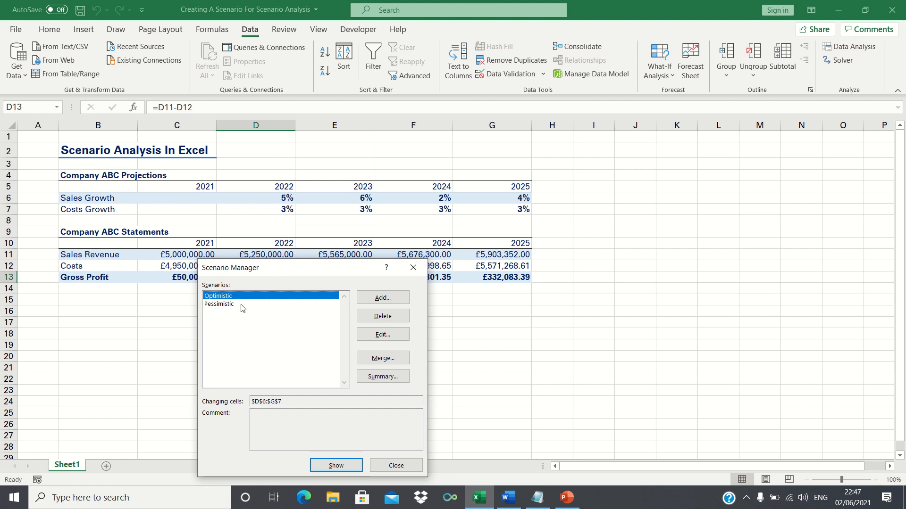
Show the Optimistic scenario on the sheet, then show the Pessimistic scenario.
{"action": "left_click", "coordinate": [351, 464]}
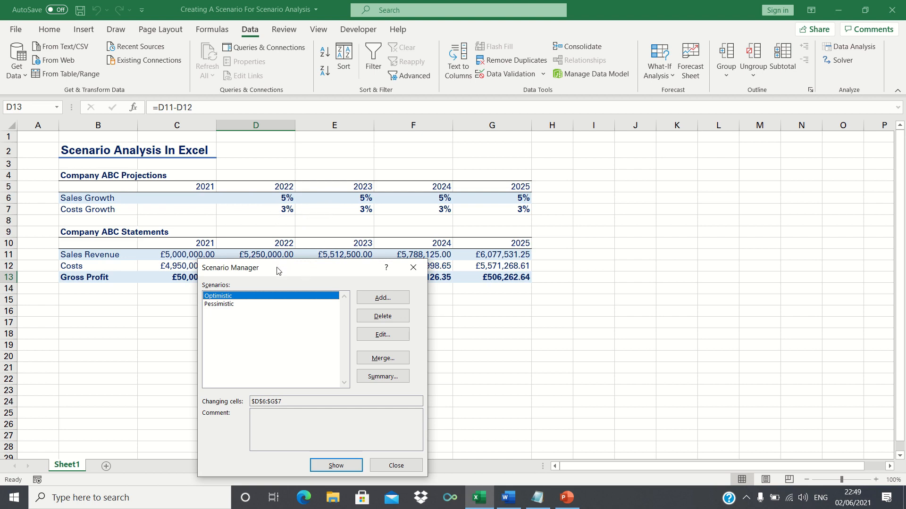
{"action": "left_click", "coordinate": [232, 306]}
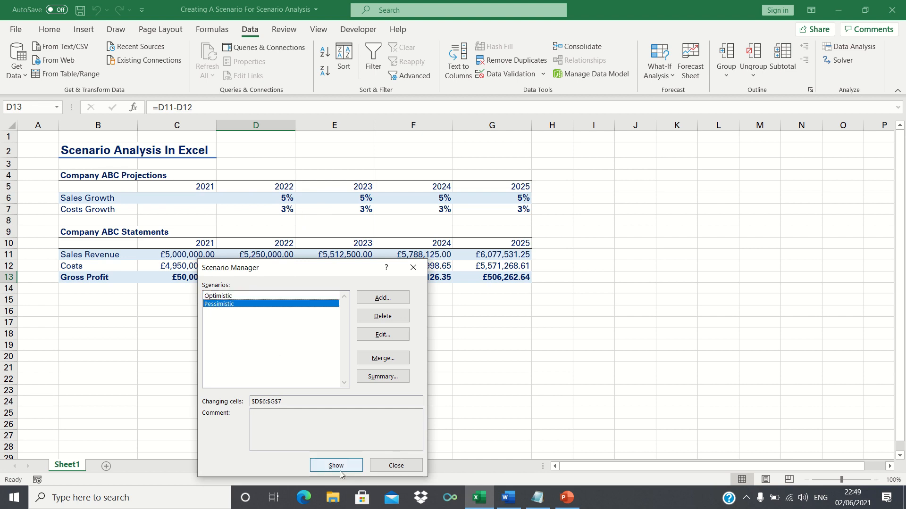
{"action": "left_click", "coordinate": [335, 466]}
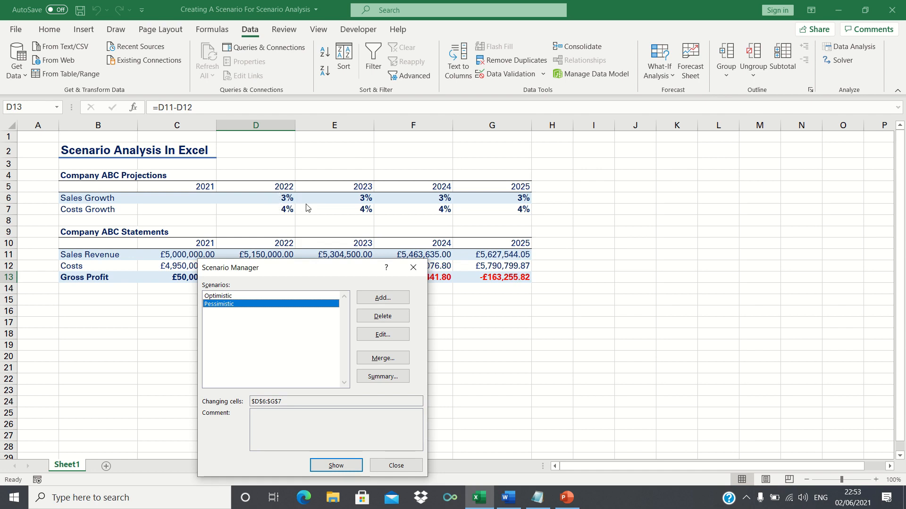
Review the Optimistic scenario's settings and values, closing without changes.
{"action": "left_click", "coordinate": [263, 297]}
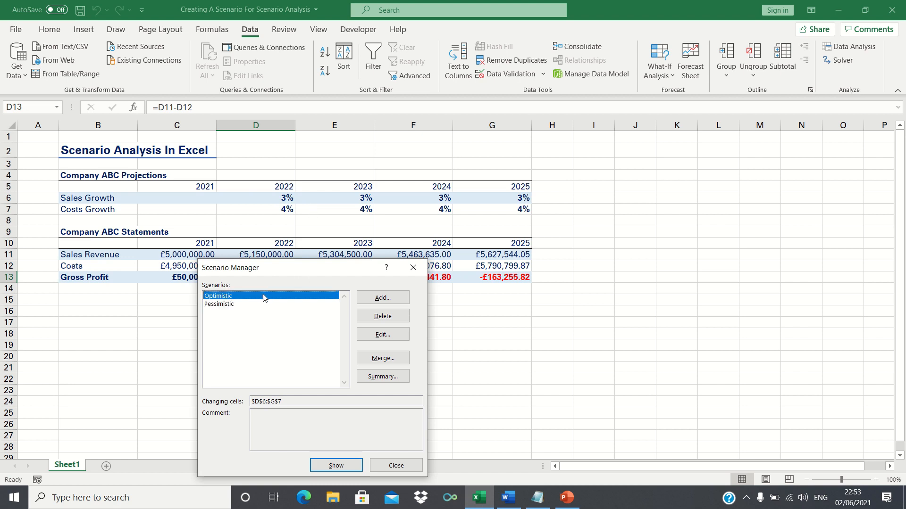
{"action": "left_click", "coordinate": [370, 335]}
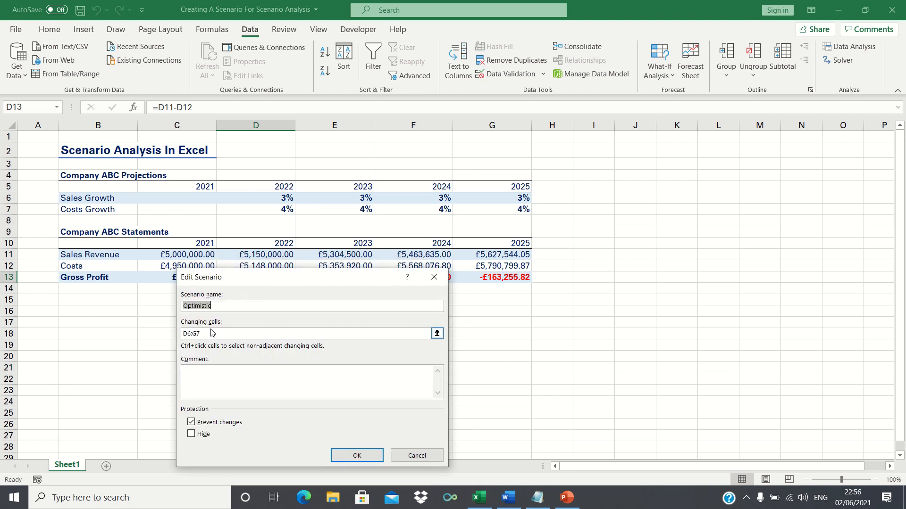
{"action": "left_click", "coordinate": [343, 451]}
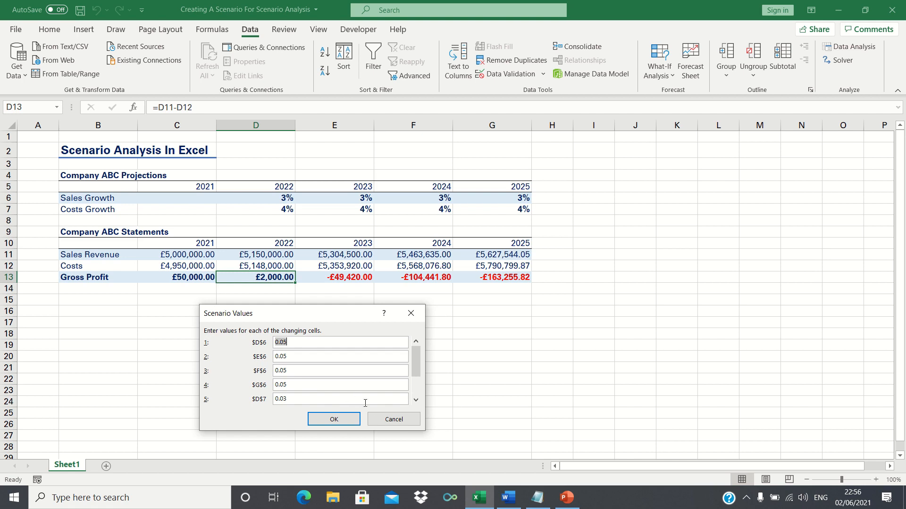
{"action": "left_click", "coordinate": [388, 421]}
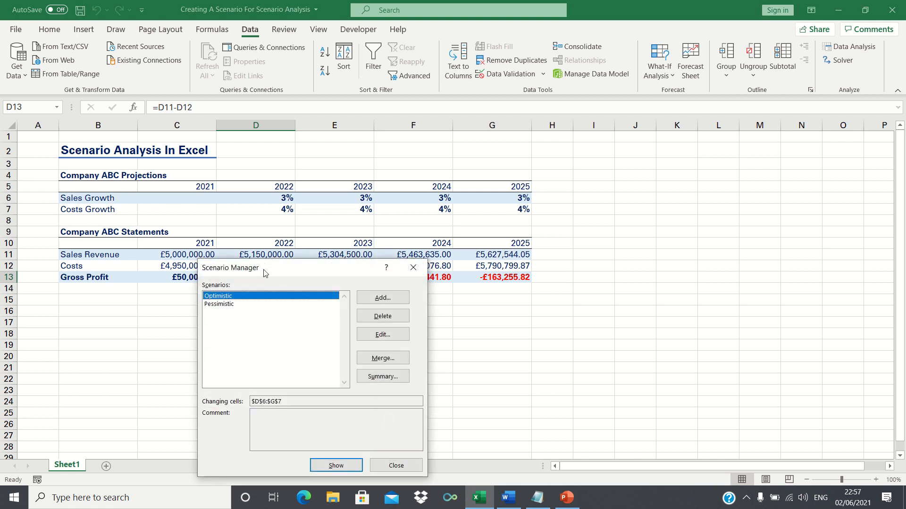
Create a scenario summary report using the Gross Profit cells D13:G13 as result cells.
{"action": "left_click", "coordinate": [239, 305]}
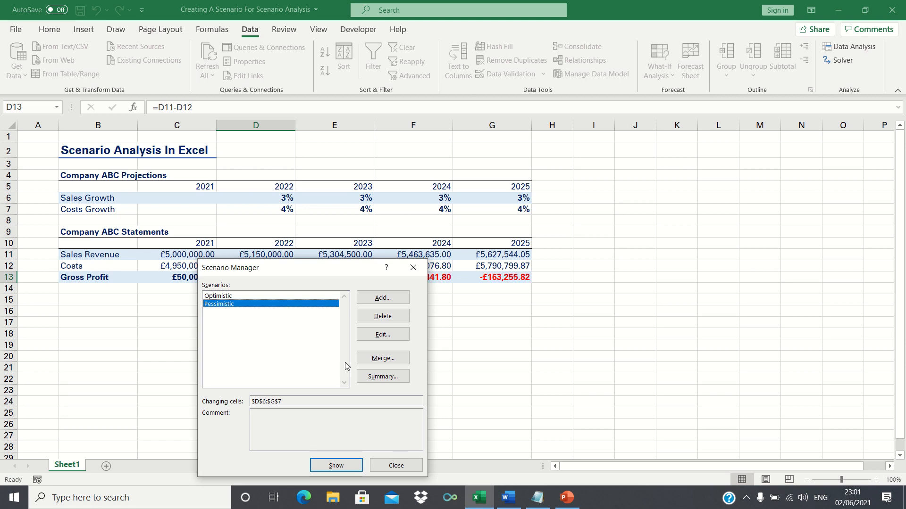
{"action": "left_click", "coordinate": [366, 379]}
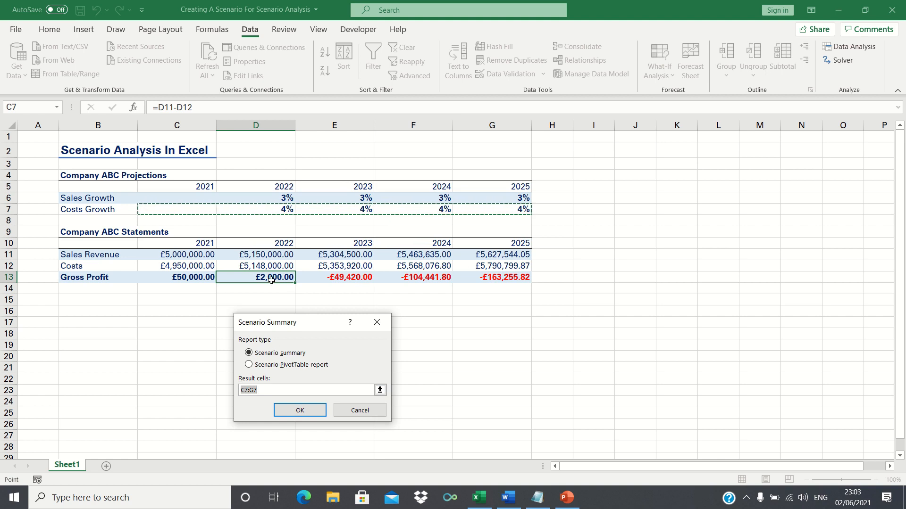
{"action": "left_click_drag", "start_coordinate": [271, 281], "coordinate": [479, 277]}
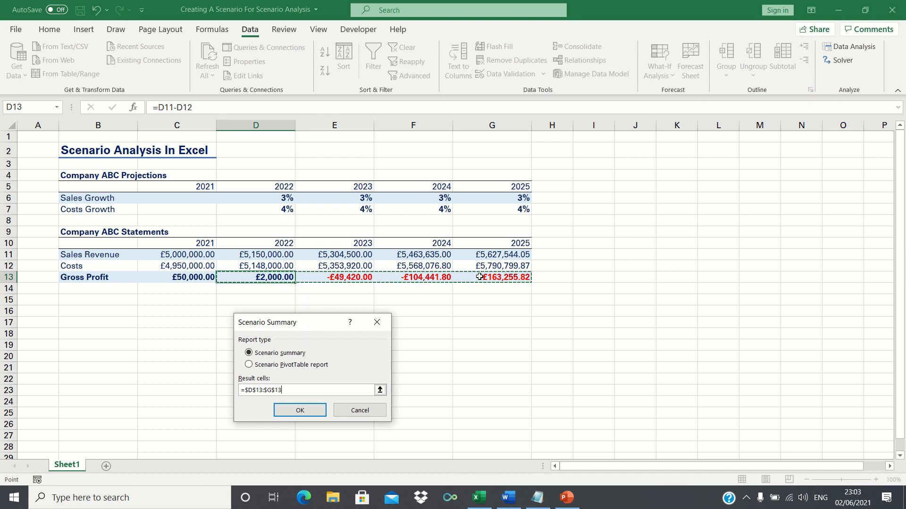
{"action": "left_click", "coordinate": [297, 410]}
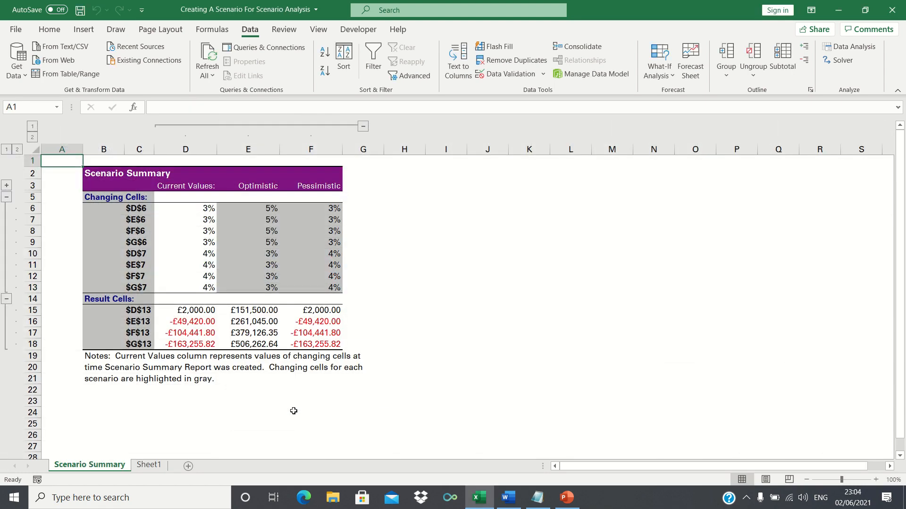